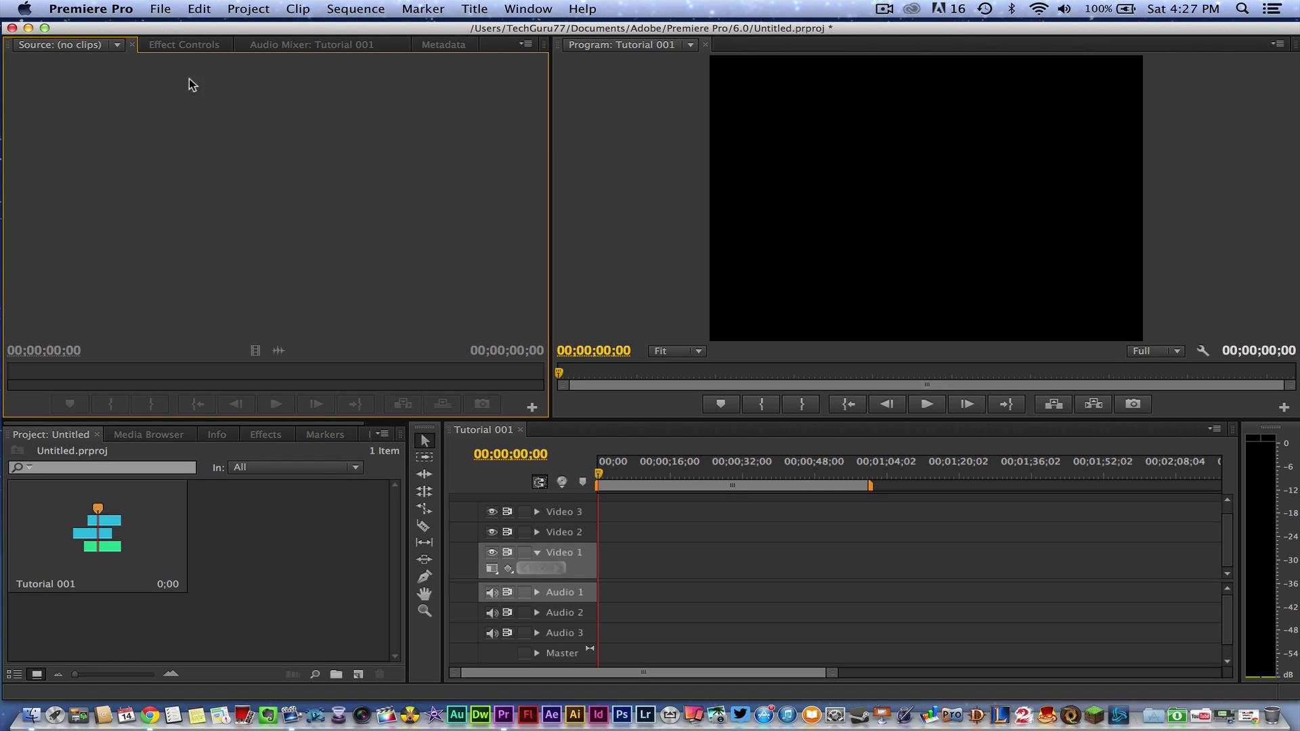
Open the Import dialog from the File menu, showing the Desktop folder's files
{"action": "left_click", "coordinate": [163, 9]}
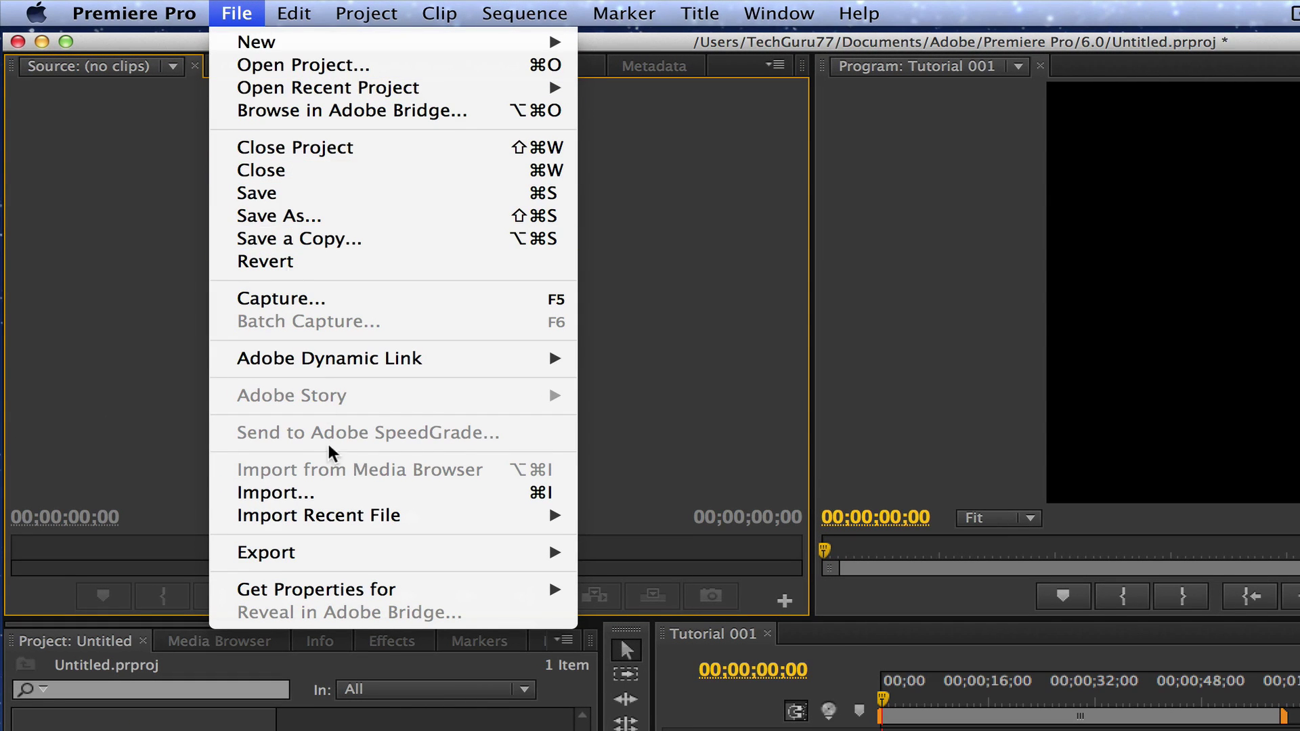
{"action": "left_click", "coordinate": [283, 500]}
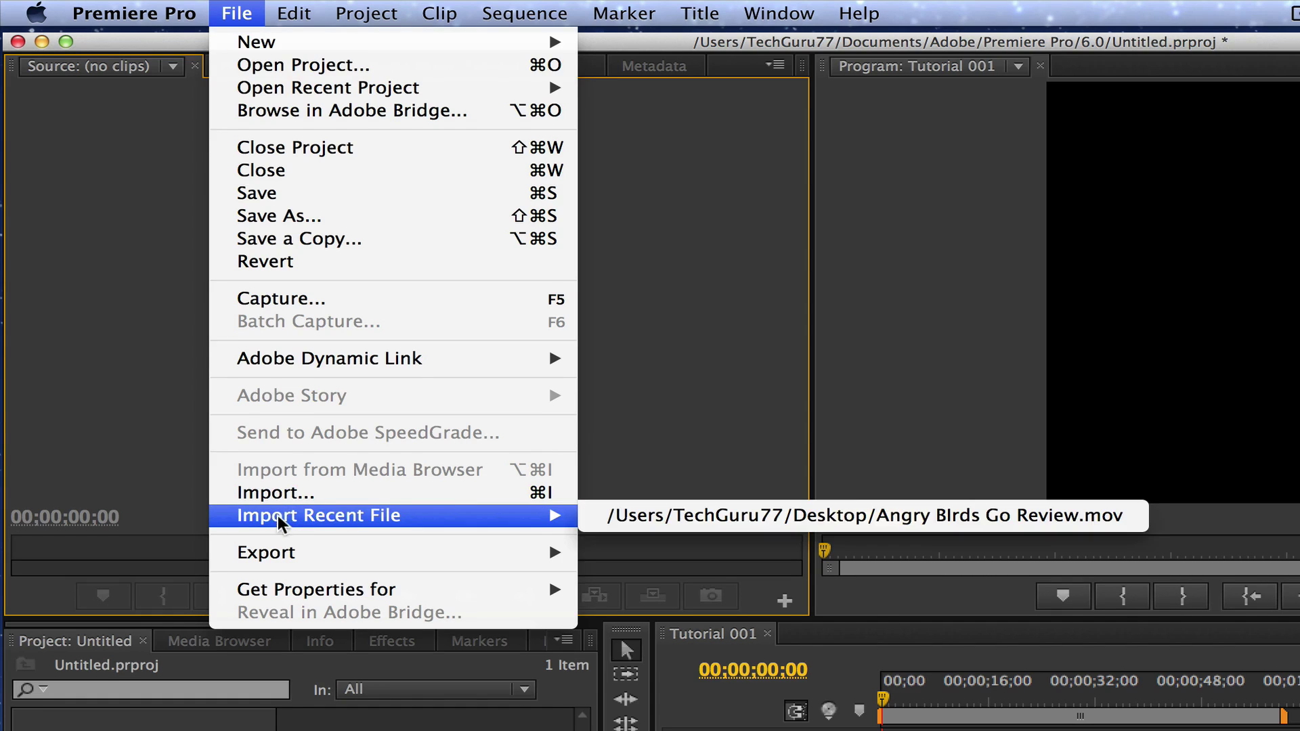
{"action": "mouse_move", "coordinate": [318, 515]}
{"action": "left_click", "coordinate": [293, 496]}
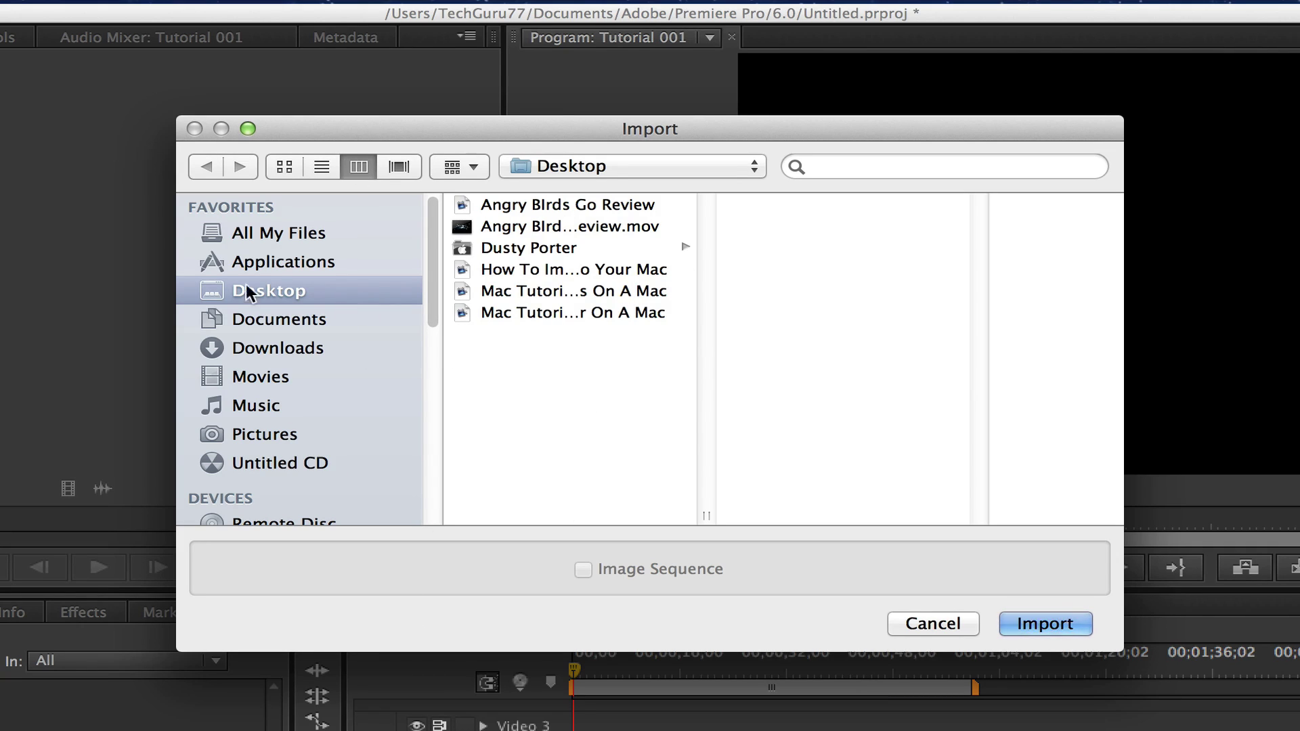
Import Angry Birds Go Review.mov so it sits beside the Tutorial 001 sequence
{"action": "left_click", "coordinate": [536, 227]}
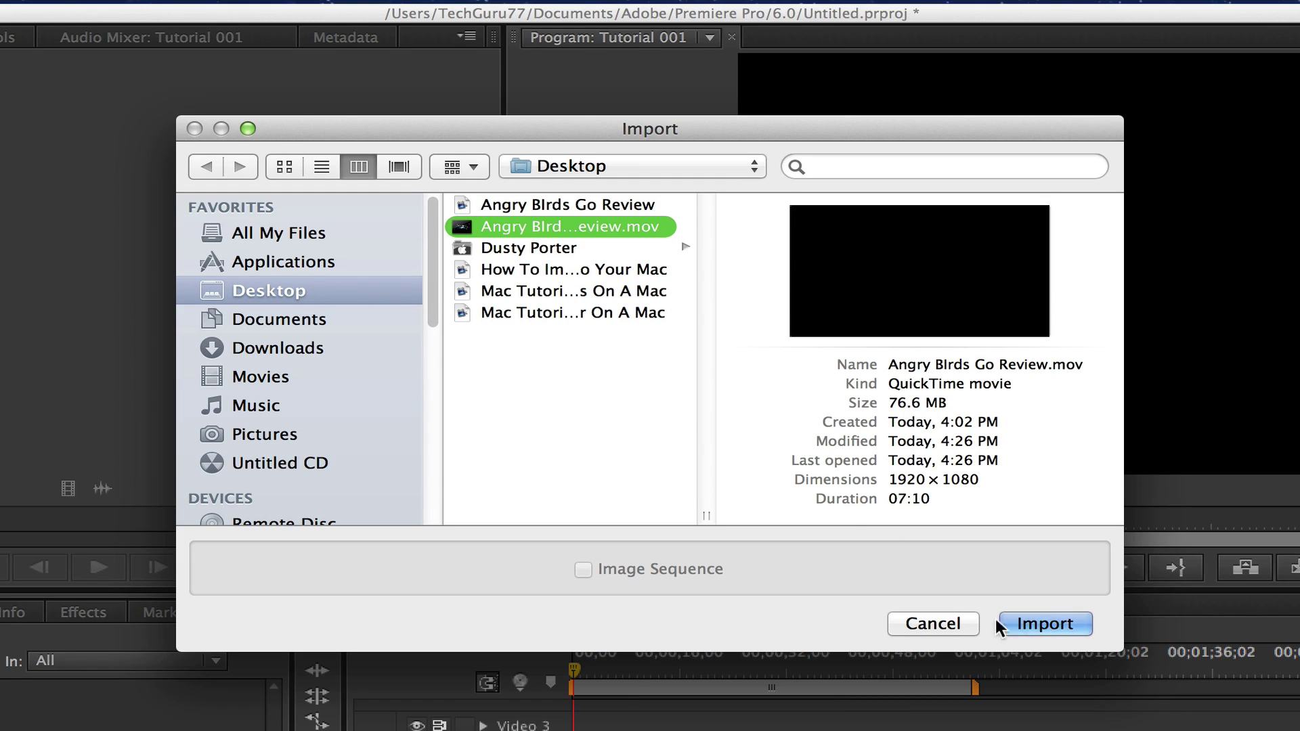
{"action": "left_click", "coordinate": [1047, 624]}
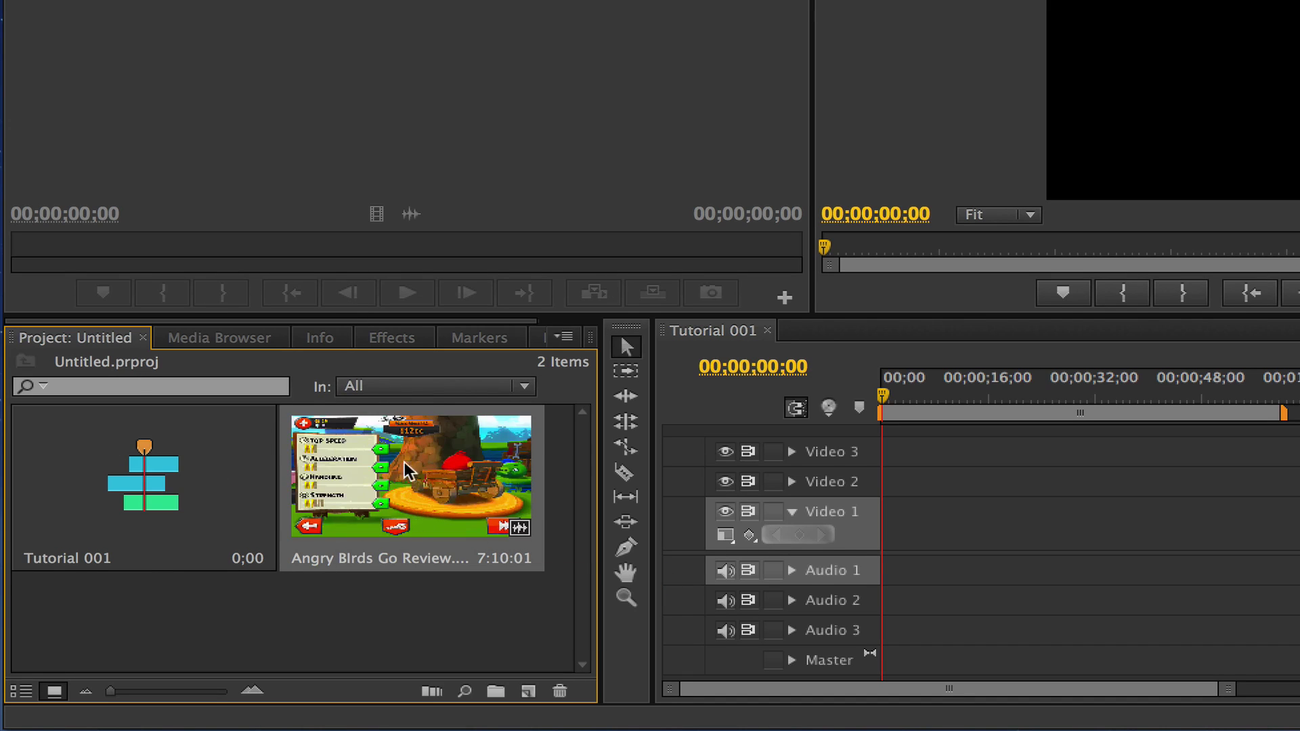
Skim the review clip's thumbnail, then switch the panel to the Media Browser's drive list
{"action": "mouse_move", "coordinate": [414, 506]}
{"action": "left_mouse_down"}
{"action": "mouse_move", "coordinate": [1169, 63]}
{"action": "mouse_move", "coordinate": [482, 415]}
{"action": "left_mouse_up"}
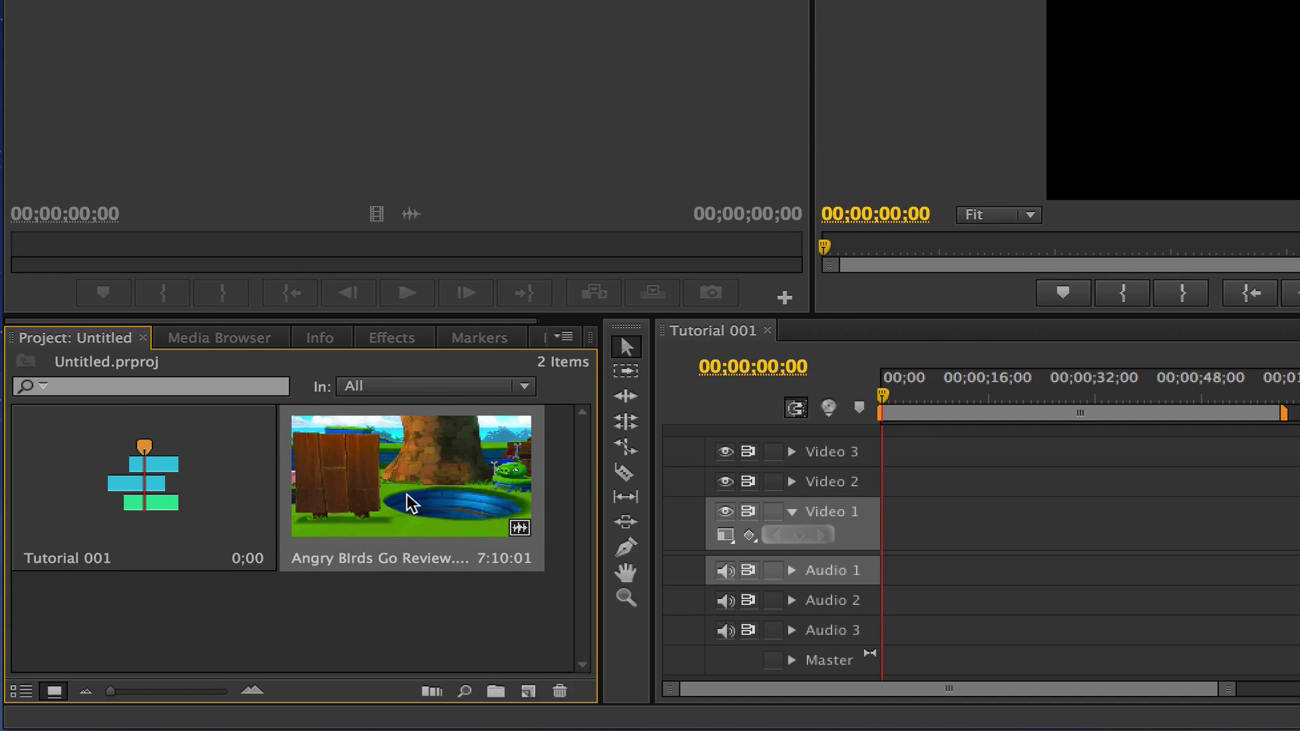
{"action": "left_click", "coordinate": [235, 341]}
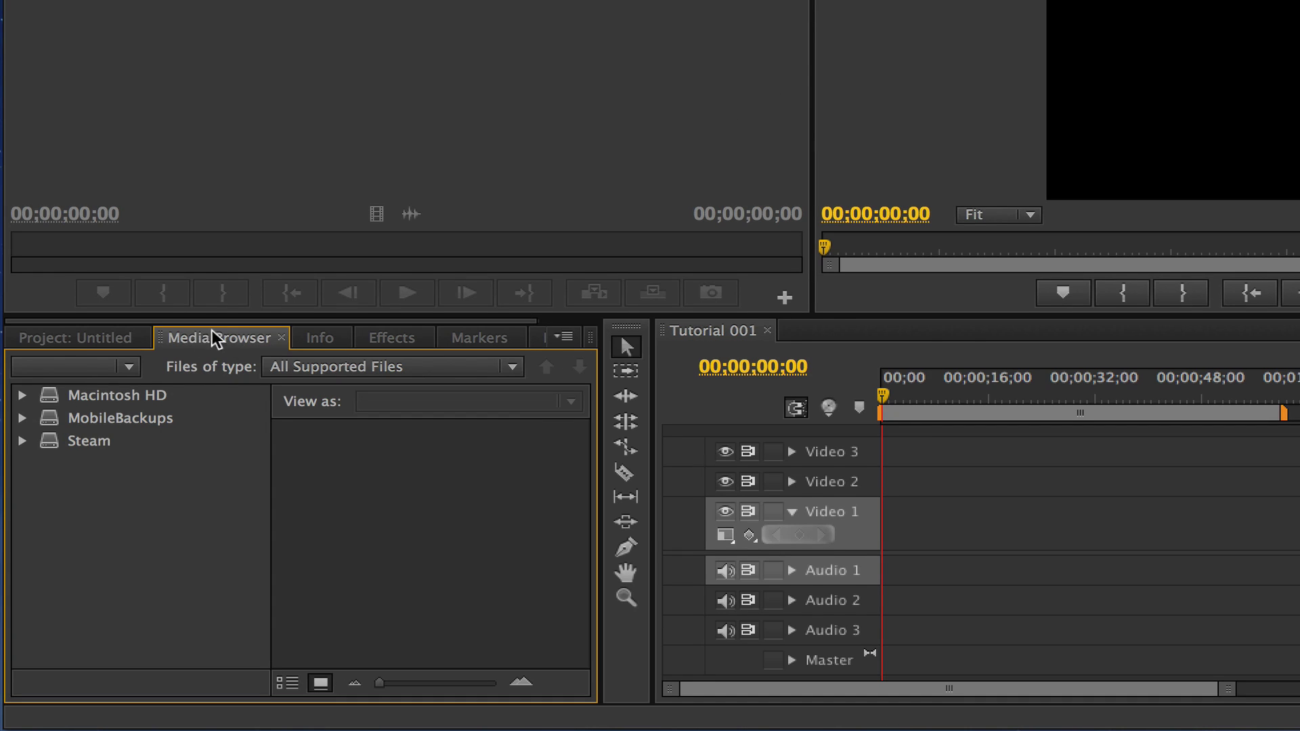
{"action": "left_click", "coordinate": [96, 336]}
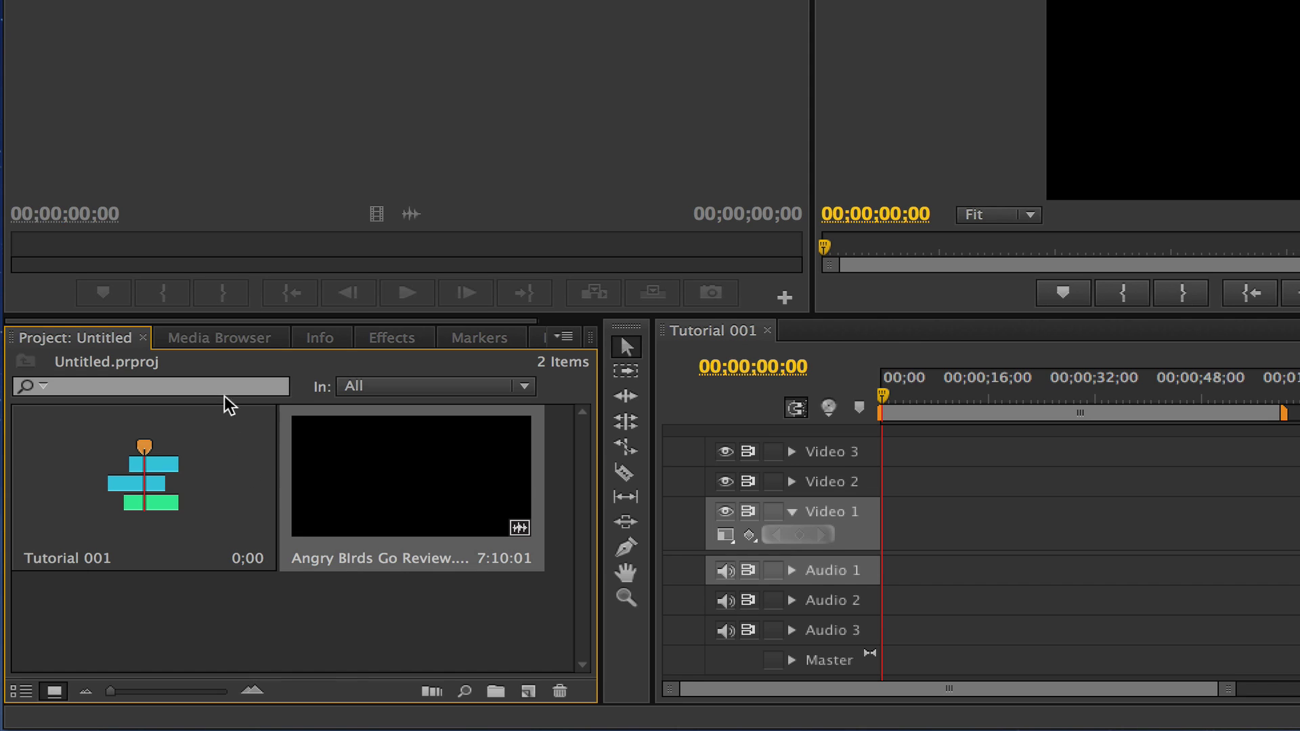
{"action": "left_click", "coordinate": [213, 340]}
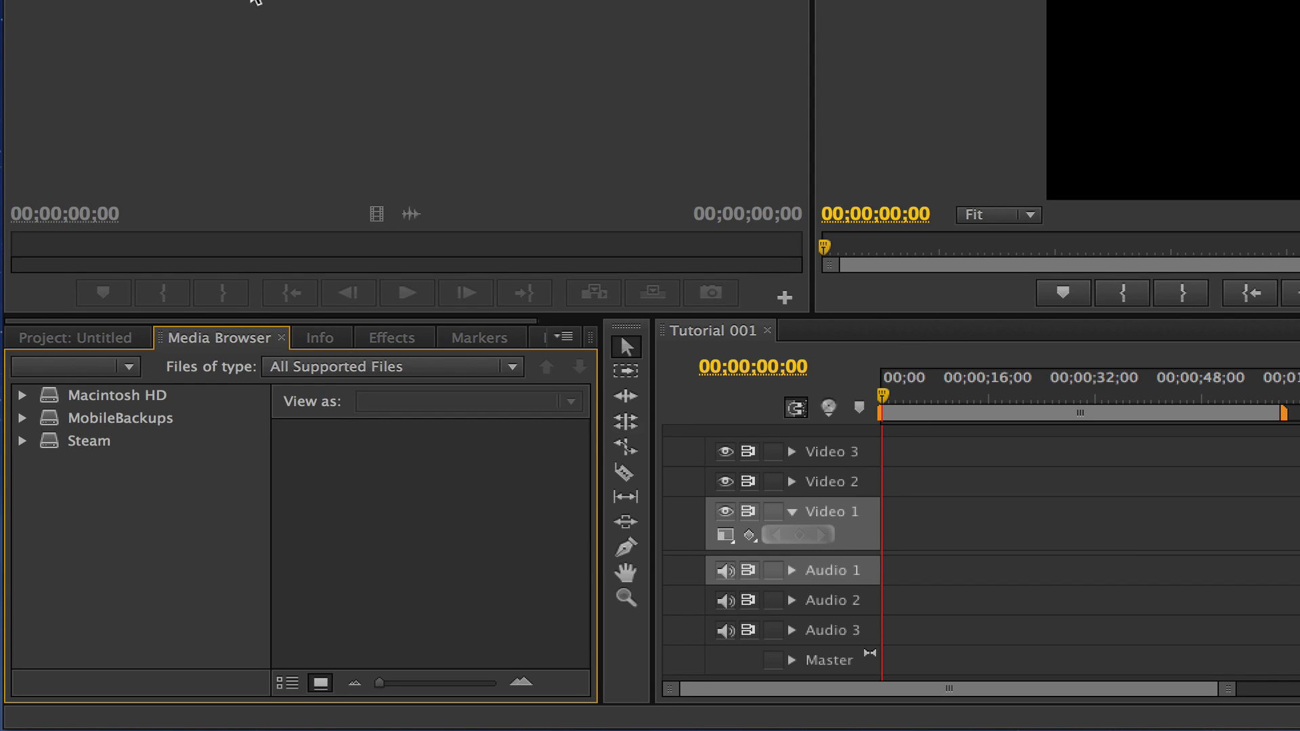
{"action": "left_click", "coordinate": [556, 13]}
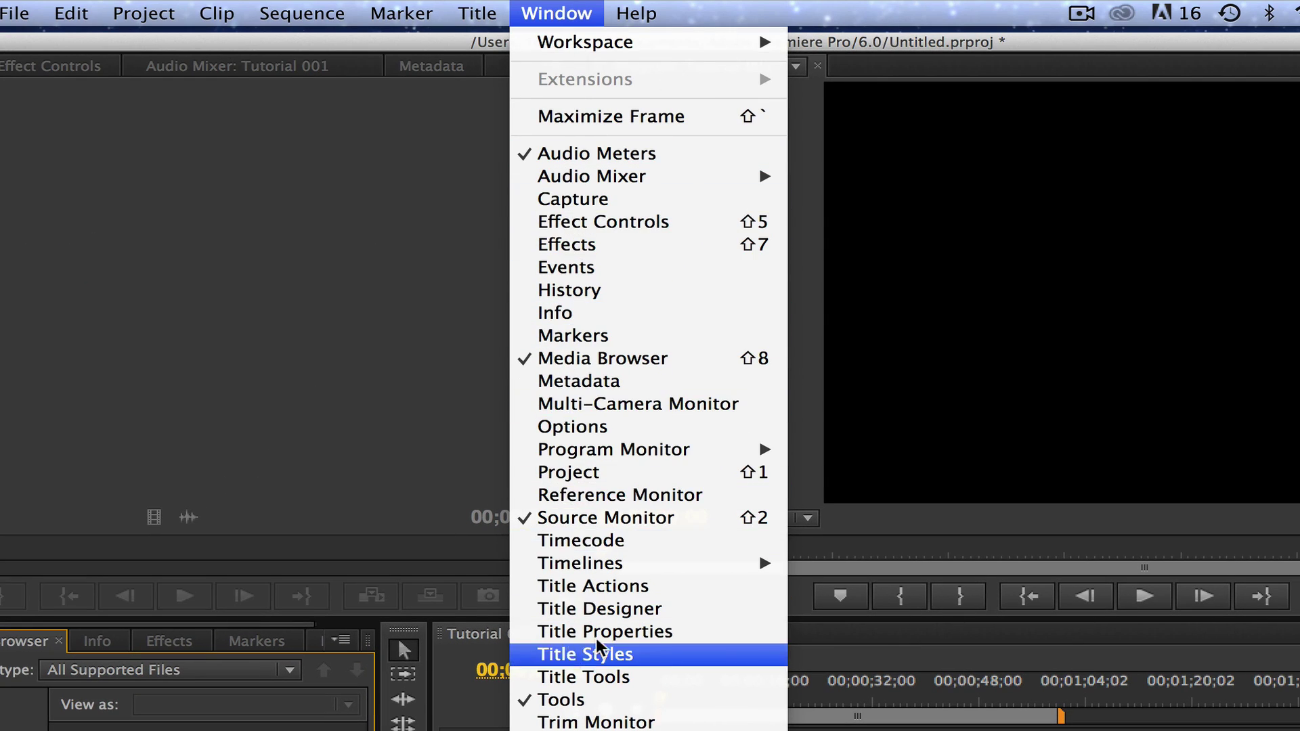
{"action": "left_click", "coordinate": [592, 361]}
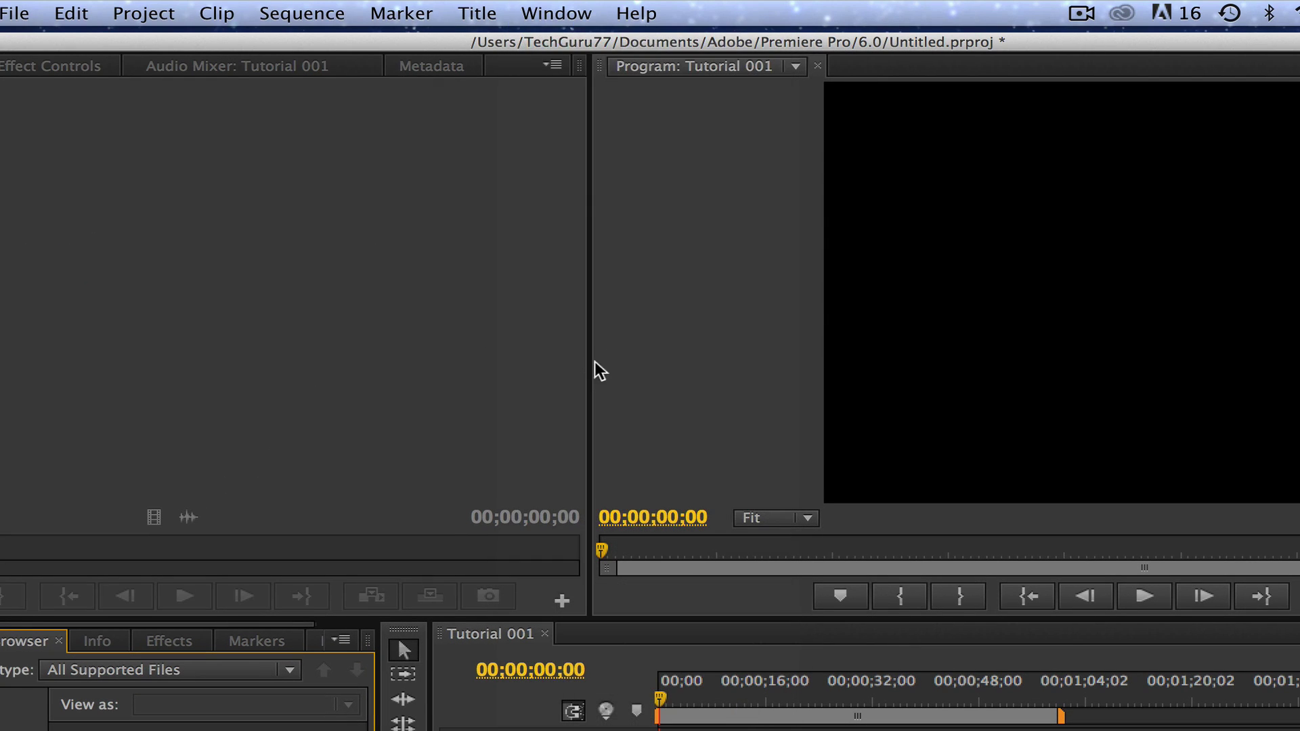
{"action": "left_click", "coordinate": [557, 13]}
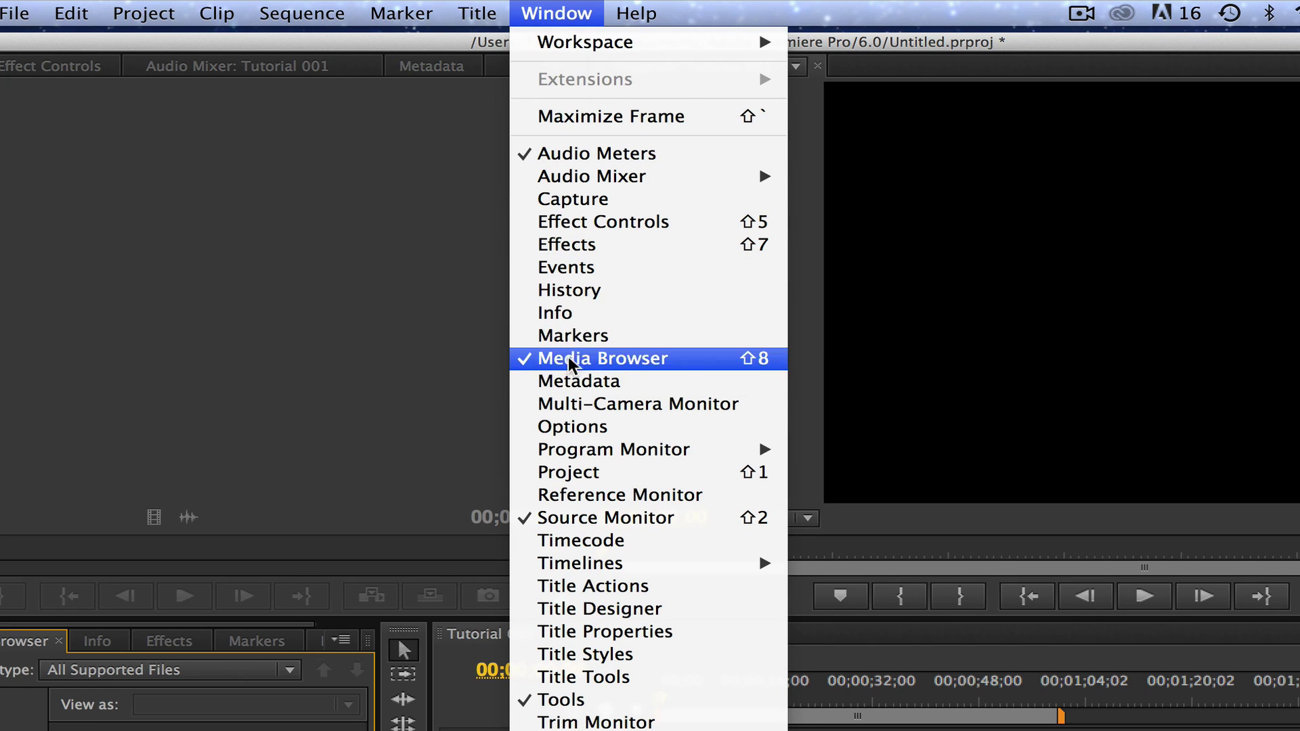
{"action": "left_click", "coordinate": [592, 359]}
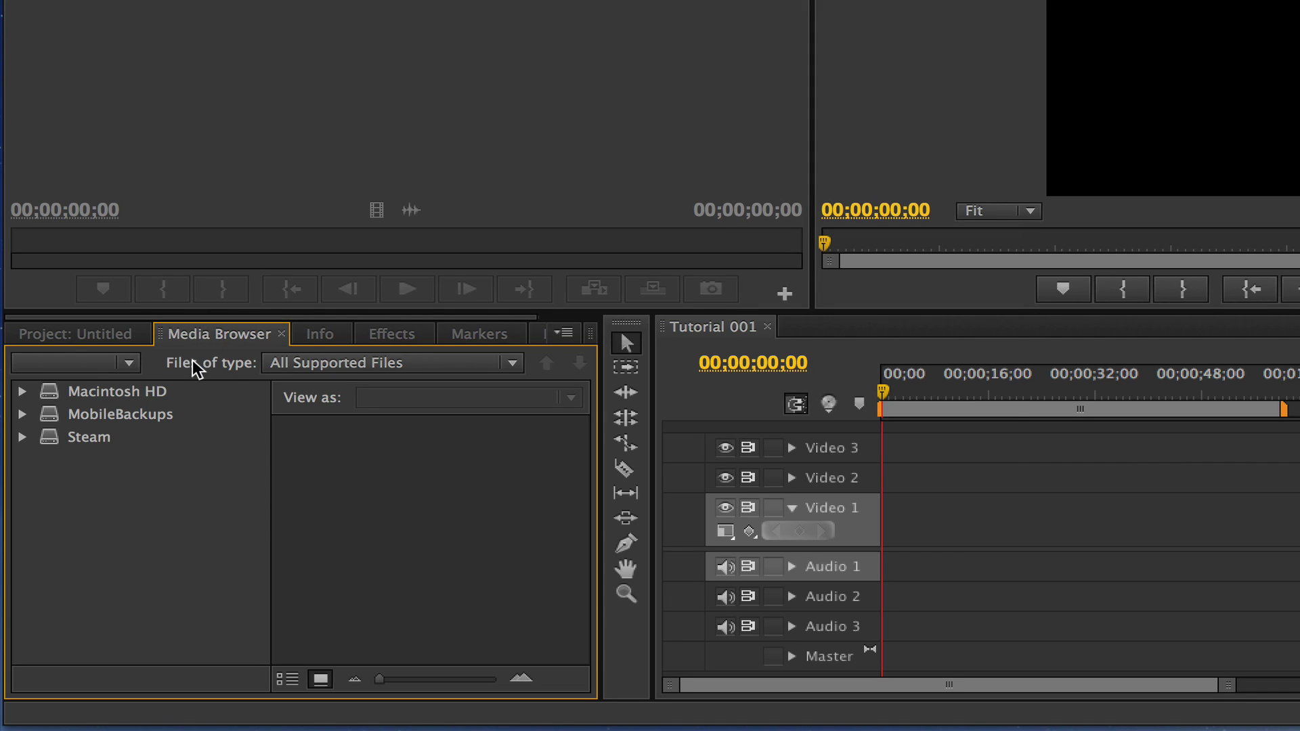
Expand Macintosh HD > Users > home > Desktop > Angry Birds and show the four Media clips
{"action": "left_click", "coordinate": [23, 391]}
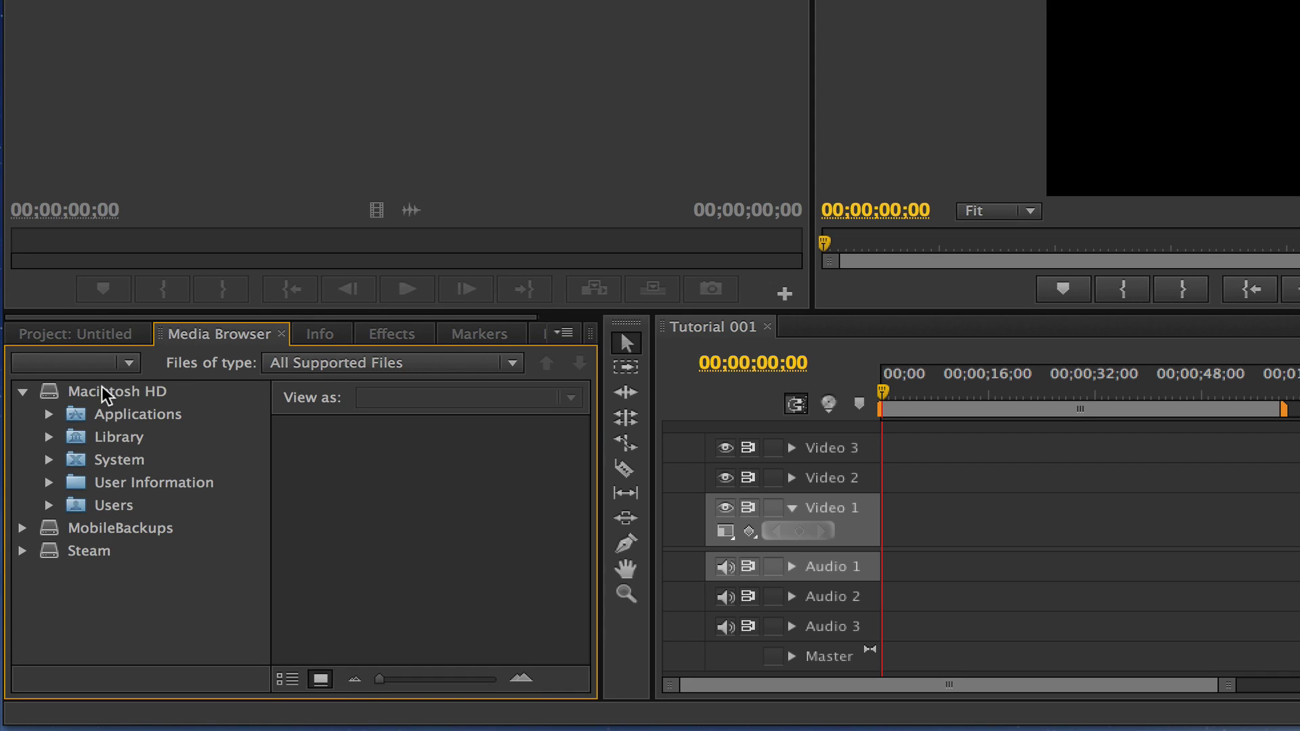
{"action": "left_click", "coordinate": [49, 437]}
{"action": "left_click", "coordinate": [49, 436]}
{"action": "left_click", "coordinate": [49, 482]}
{"action": "left_click", "coordinate": [50, 505]}
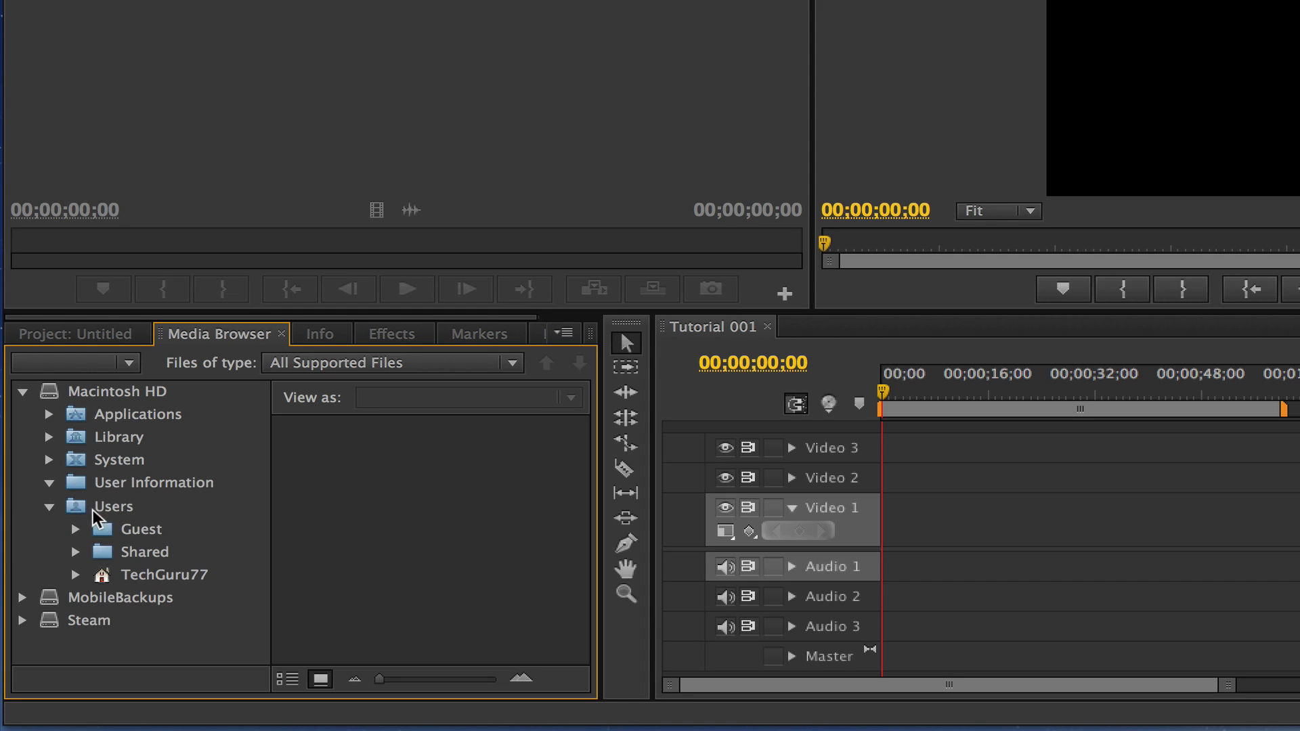
{"action": "left_click", "coordinate": [76, 575]}
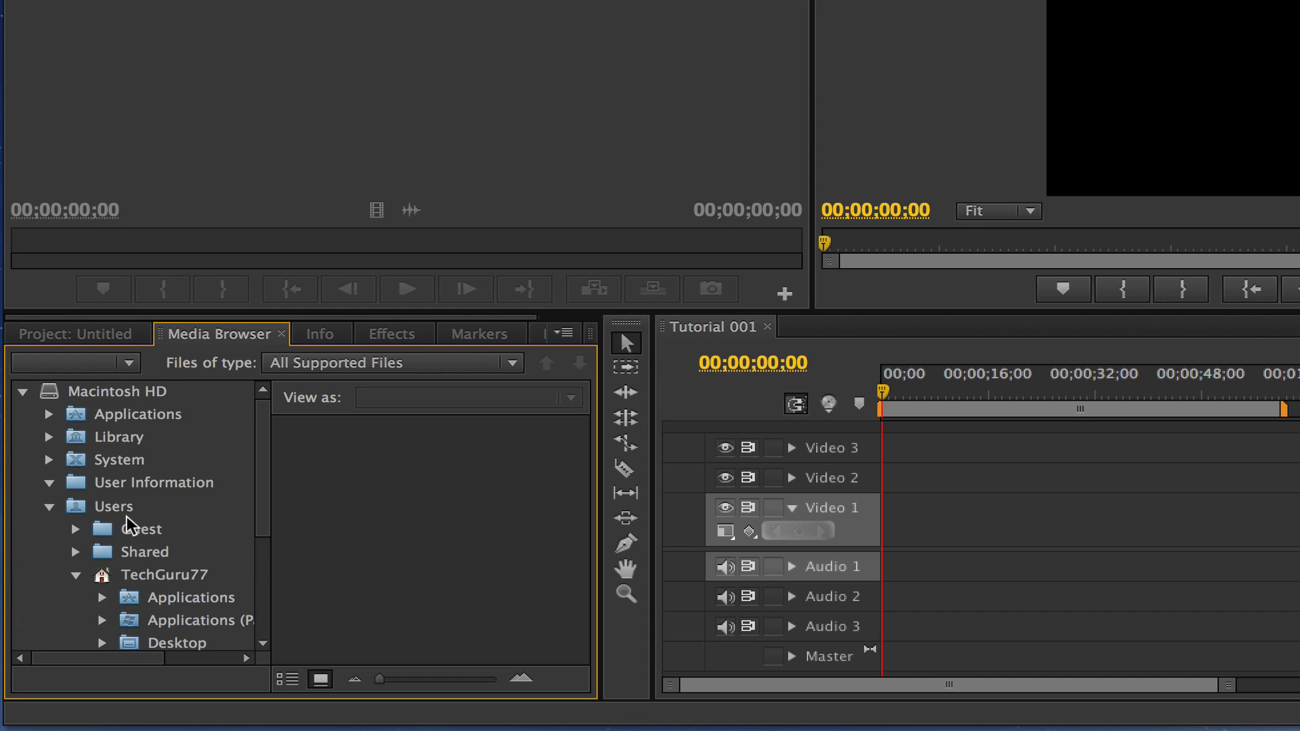
{"action": "scroll", "coordinate": [144, 549], "scroll_direction": "down", "scroll_amount": 2}
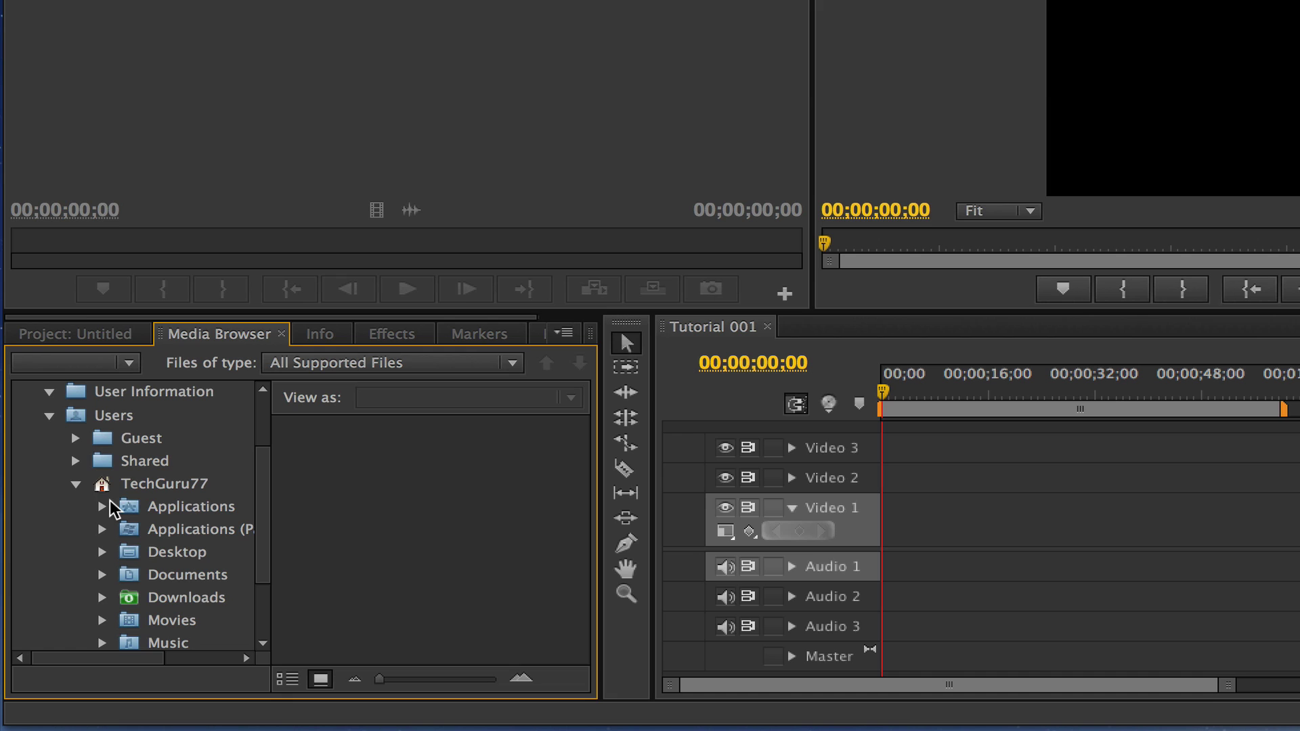
{"action": "left_click", "coordinate": [101, 552]}
{"action": "scroll", "coordinate": [154, 518], "scroll_direction": "down", "scroll_amount": 2}
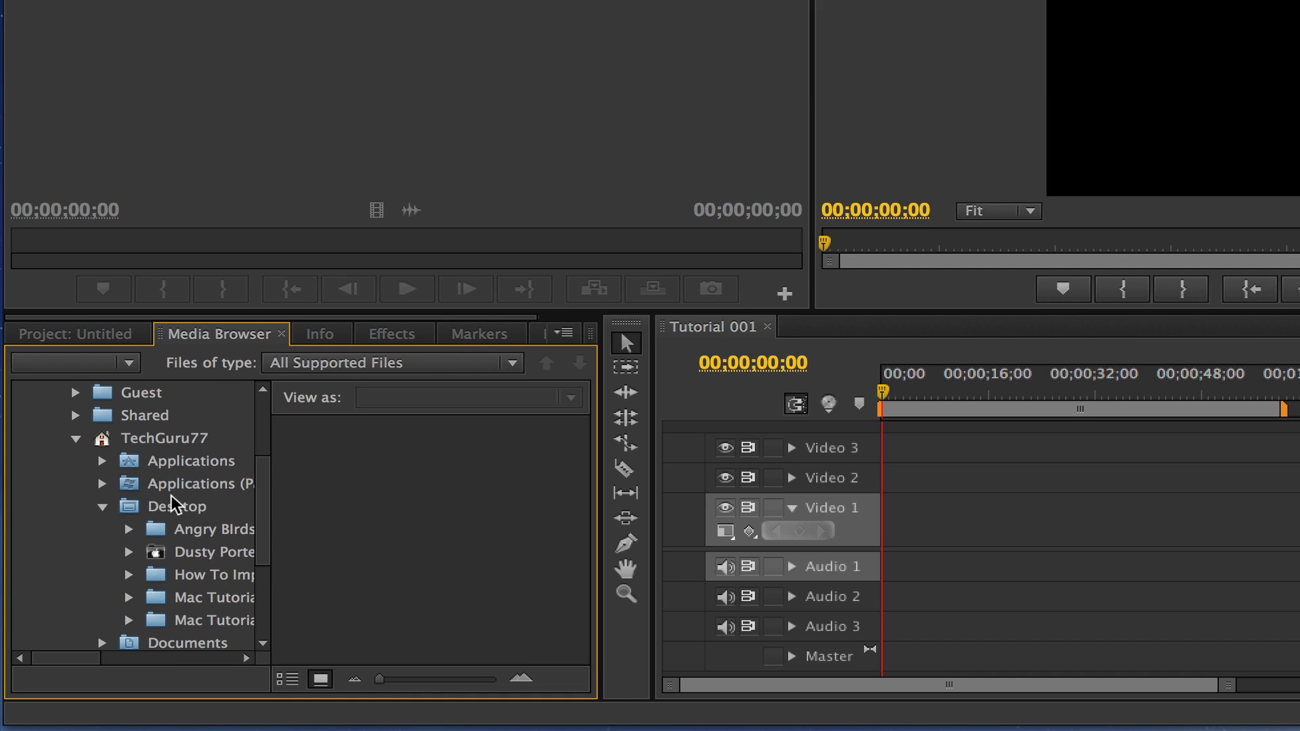
{"action": "left_click", "coordinate": [129, 529]}
{"action": "left_click", "coordinate": [200, 551]}
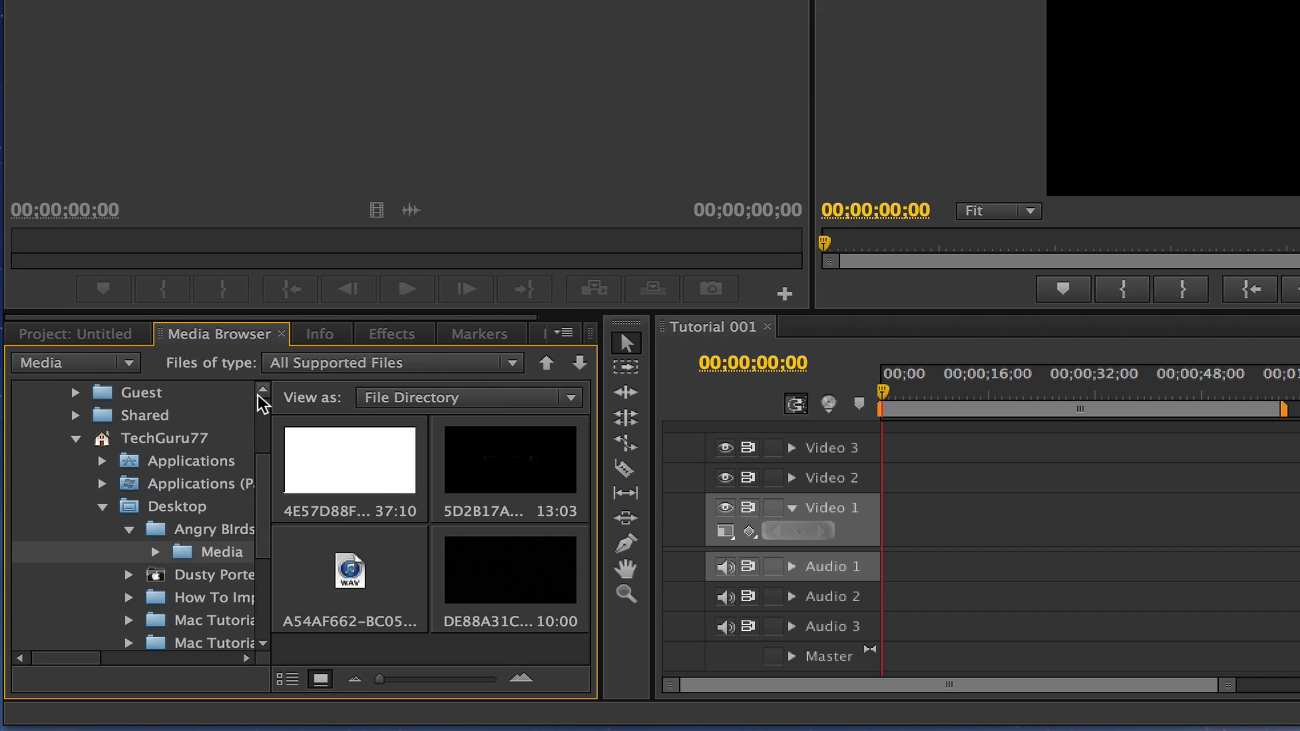
{"action": "left_click", "coordinate": [106, 336]}
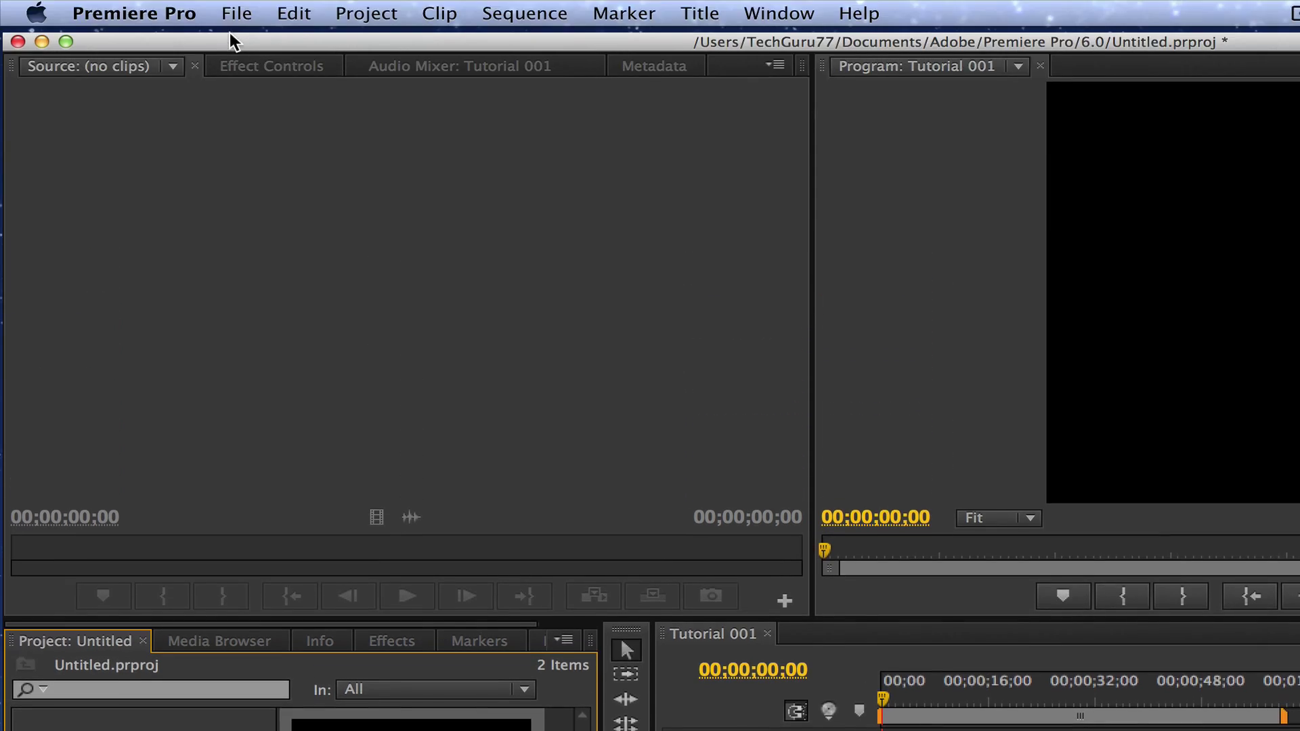
{"action": "left_click", "coordinate": [236, 12]}
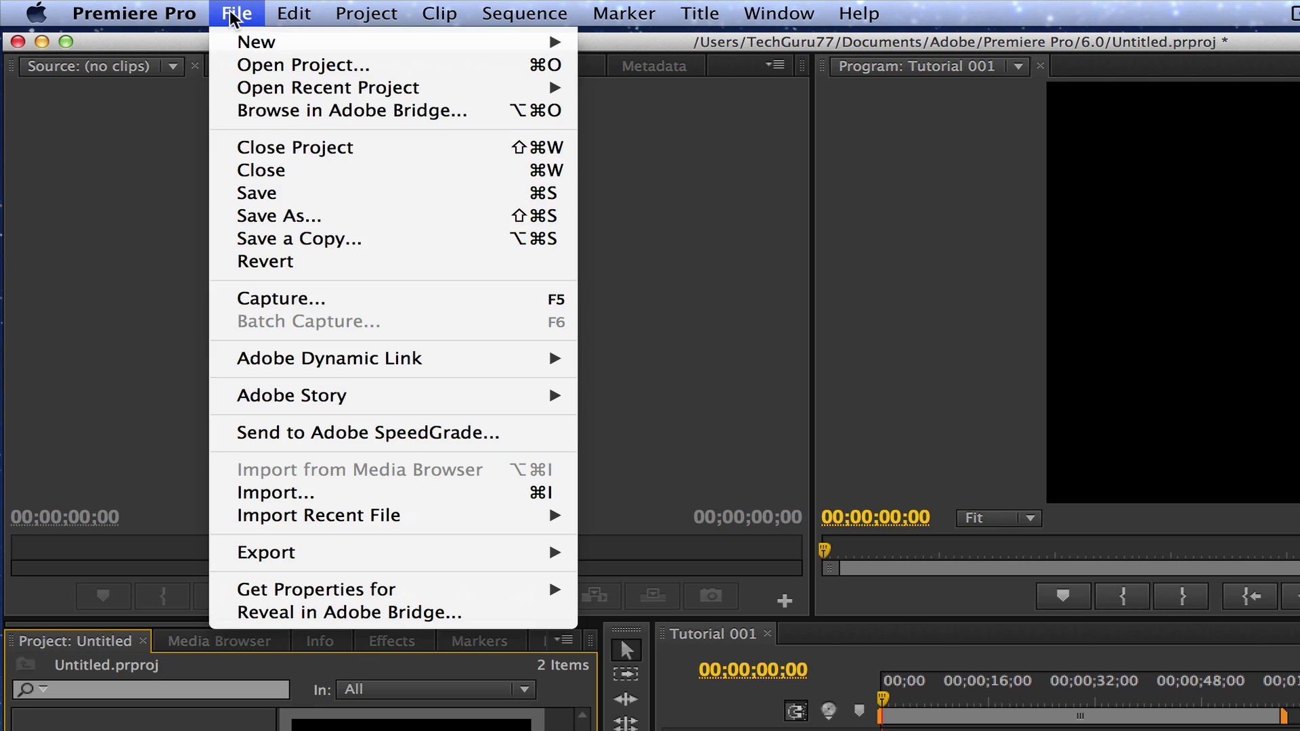
{"action": "left_click", "coordinate": [267, 492]}
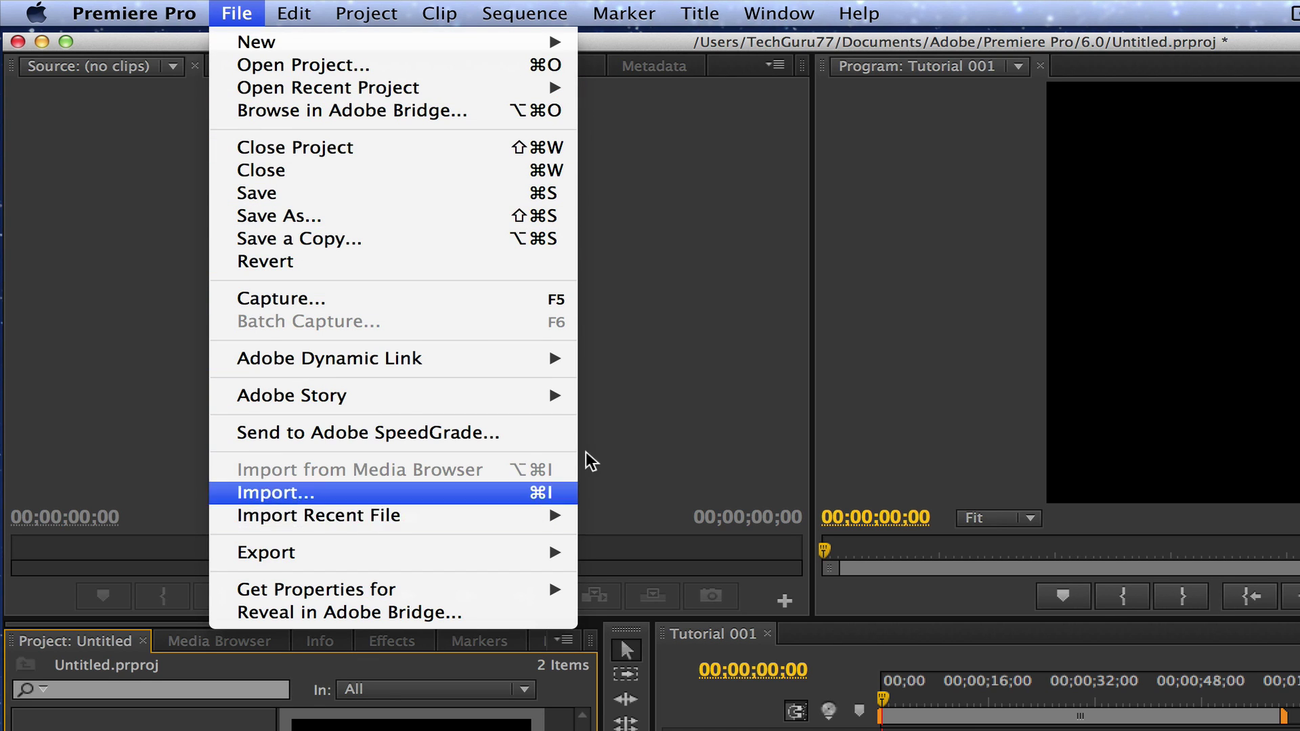